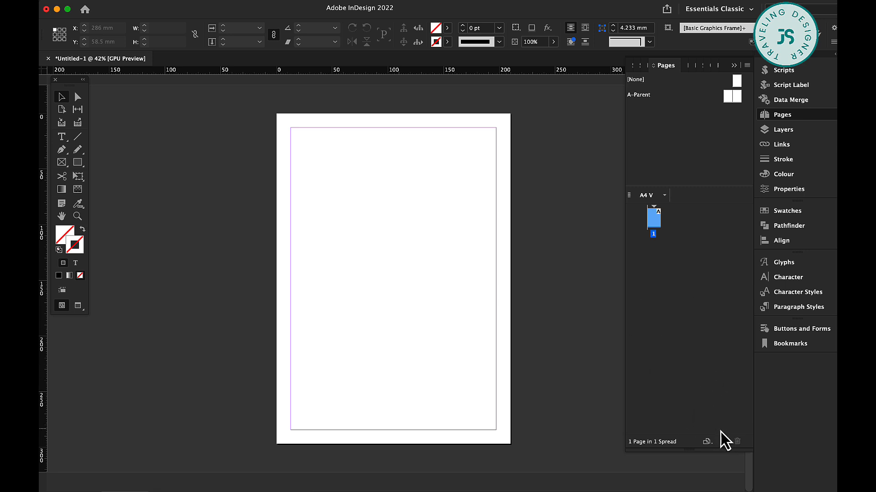
# Step: Add four pages to the document after page 1
pyautogui.click(724, 442)
pyautogui.click(723, 442)
pyautogui.click(724, 441)
pyautogui.click(723, 442)
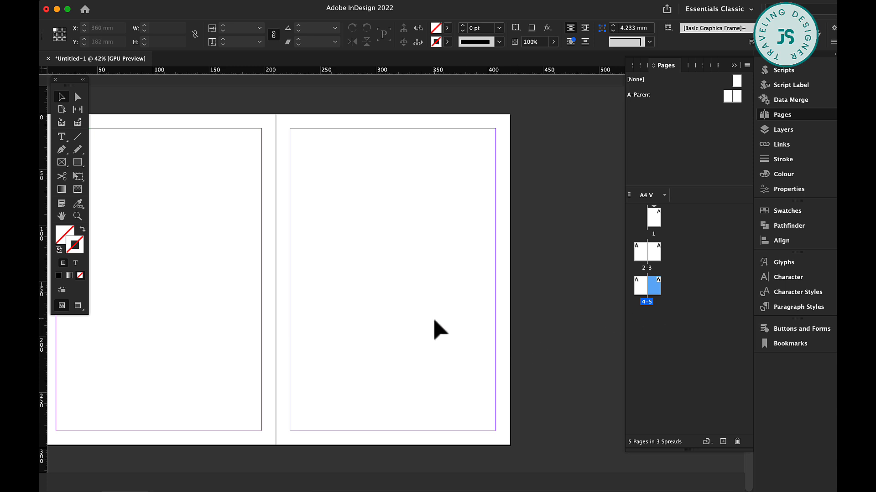
pyautogui.hscroll(-2, 434, 322)
pyautogui.hscroll(-2, 433, 322)
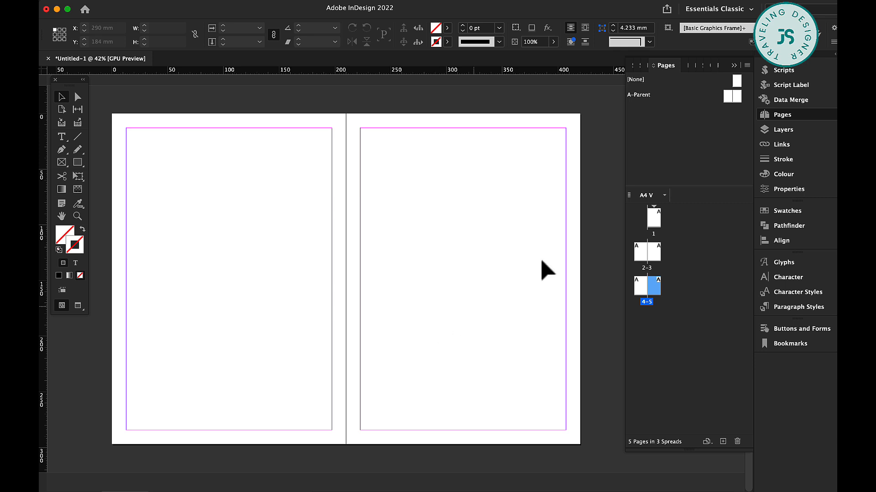
# Step: Open the A-Parent spread and draw a text frame about 70.5 mm wide and 45 mm high in the middle of its left page
pyautogui.doubleClick(729, 97)
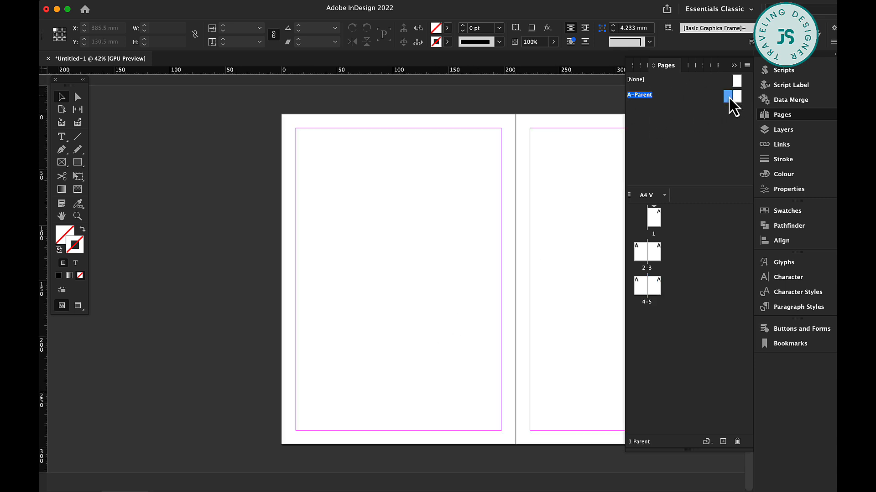
pyautogui.hscroll(-5, 547, 173)
pyautogui.hscroll(1, 512, 182)
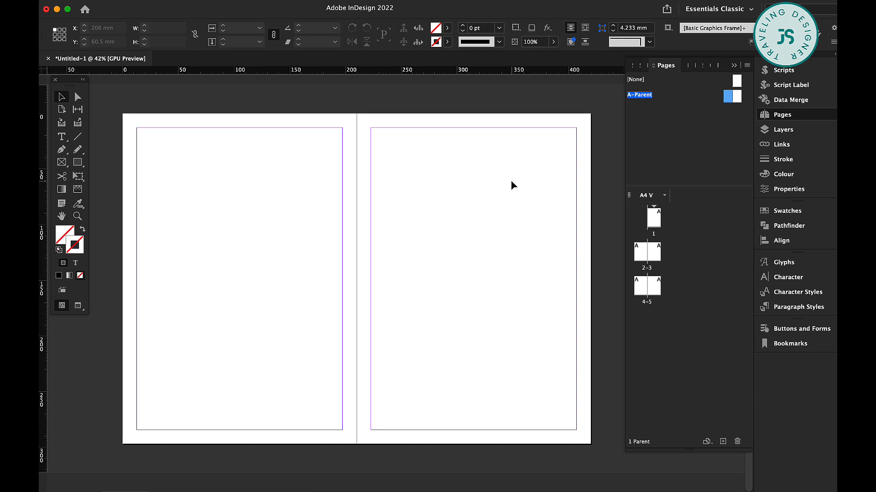
pyautogui.hscroll(2, 376, 224)
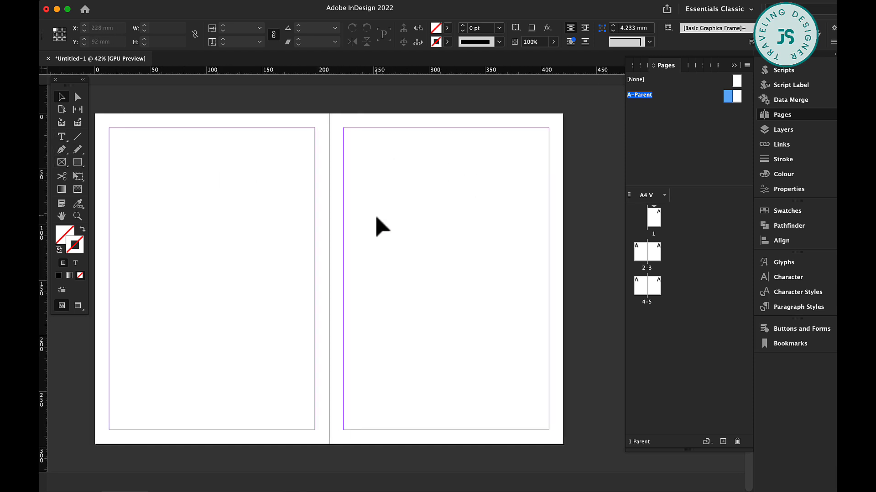
pyautogui.hscroll(-1, 375, 224)
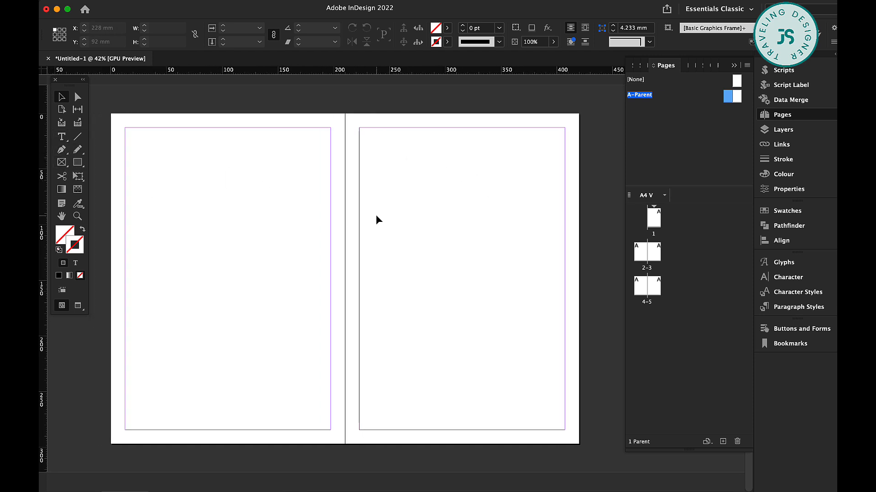
pyautogui.click(61, 137)
pyautogui.moveTo(194, 257); pyautogui.dragTo(273, 306)
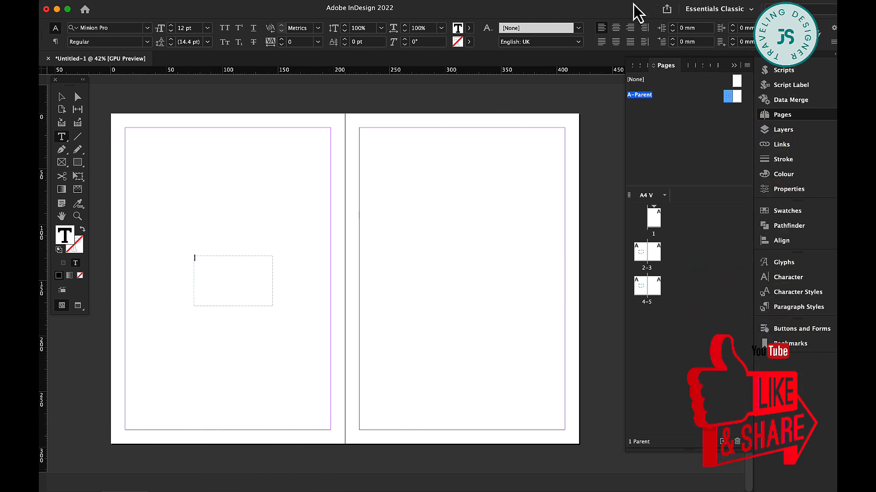
# Step: Centre the frame's text at 42 pt and insert a Current Page Number marker in it
pyautogui.click(616, 28)
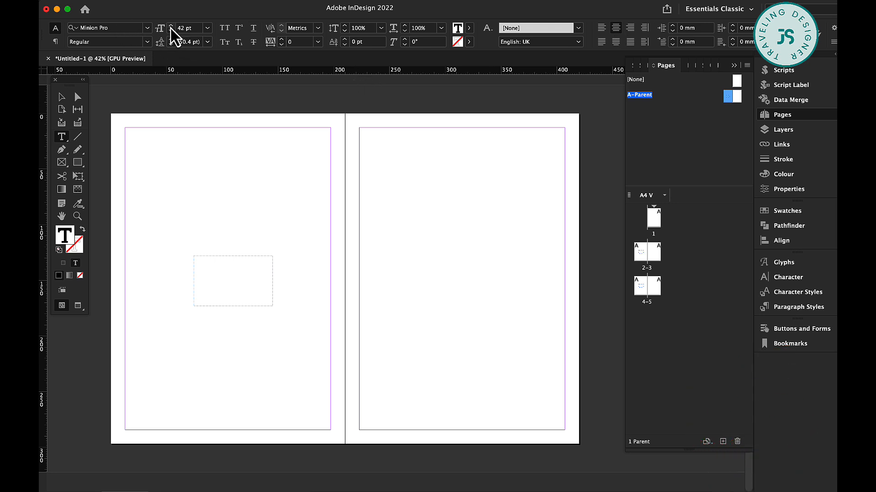
pyautogui.rightClick(245, 258)
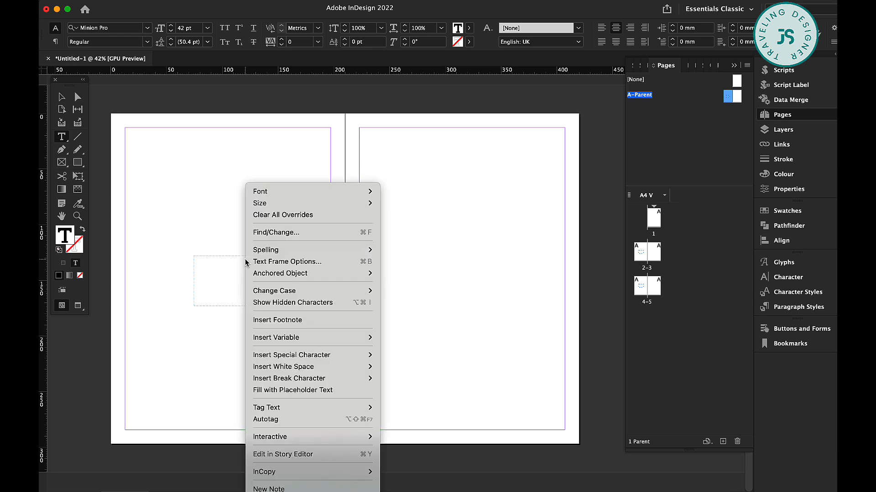
pyautogui.moveTo(275, 357)
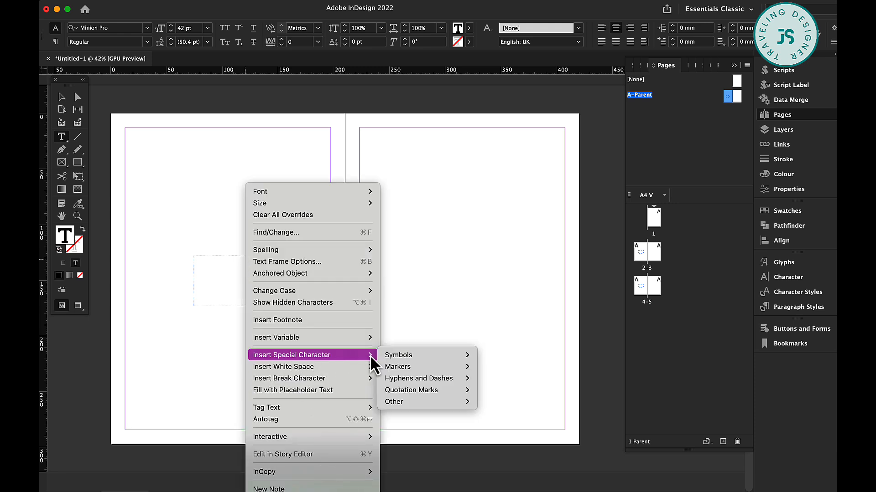
pyautogui.moveTo(431, 366)
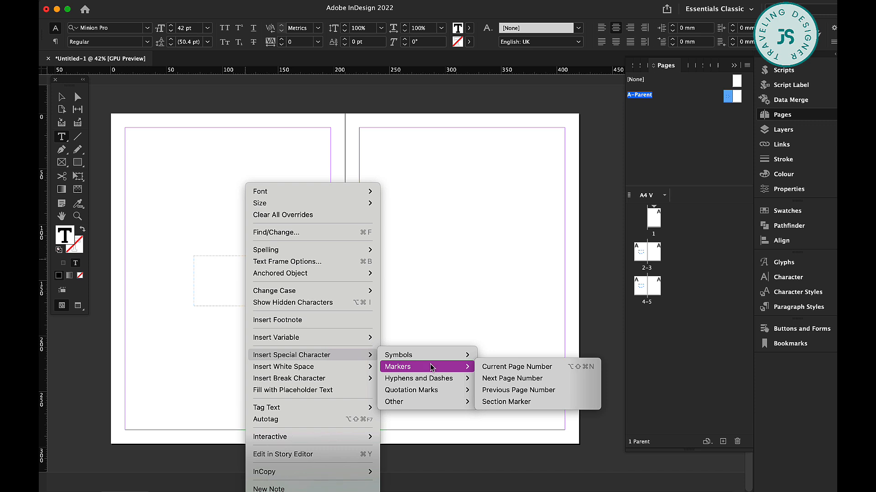
pyautogui.click(532, 365)
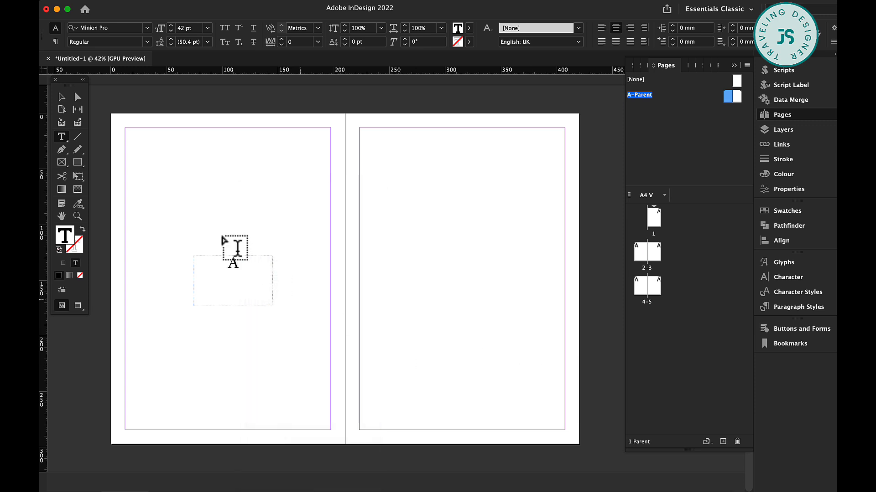
# Step: Duplicate the page number frame onto the right parent page at about X 285 mm, Y 126 mm, and delete the surplus copy below it
pyautogui.click(62, 96)
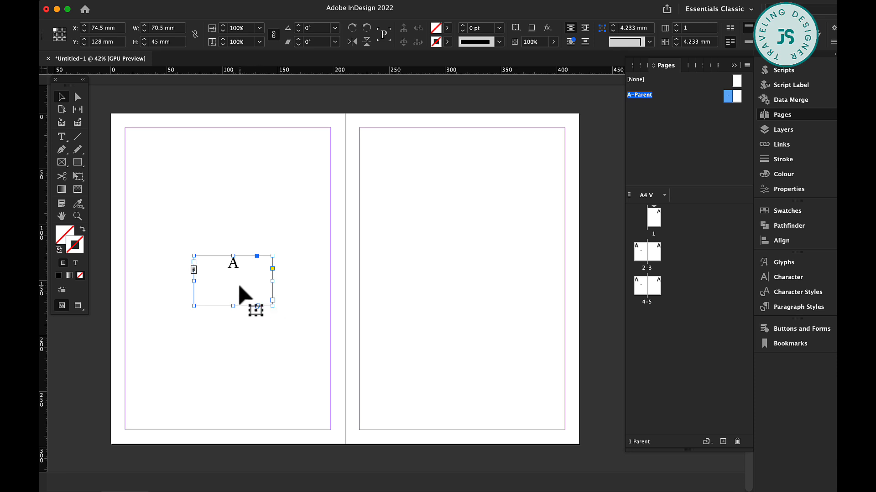
pyautogui.moveTo(239, 289); pyautogui.dragTo(477, 286)
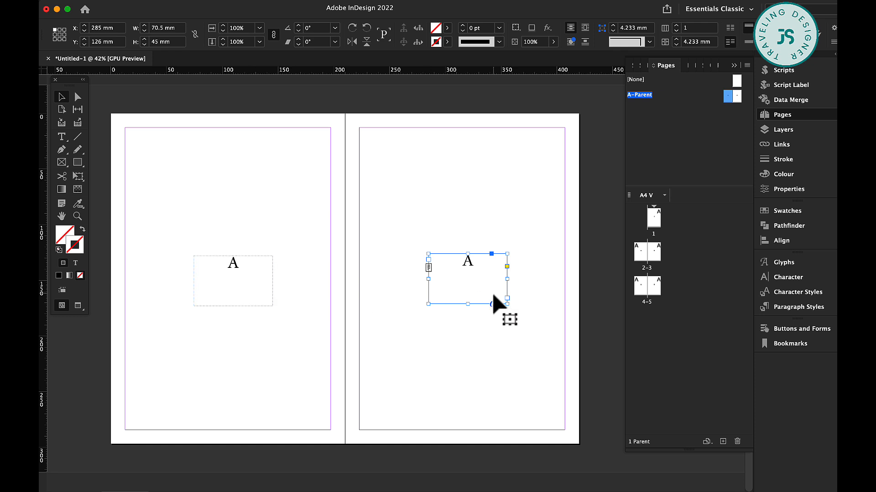
pyautogui.moveTo(492, 296); pyautogui.dragTo(450, 355)
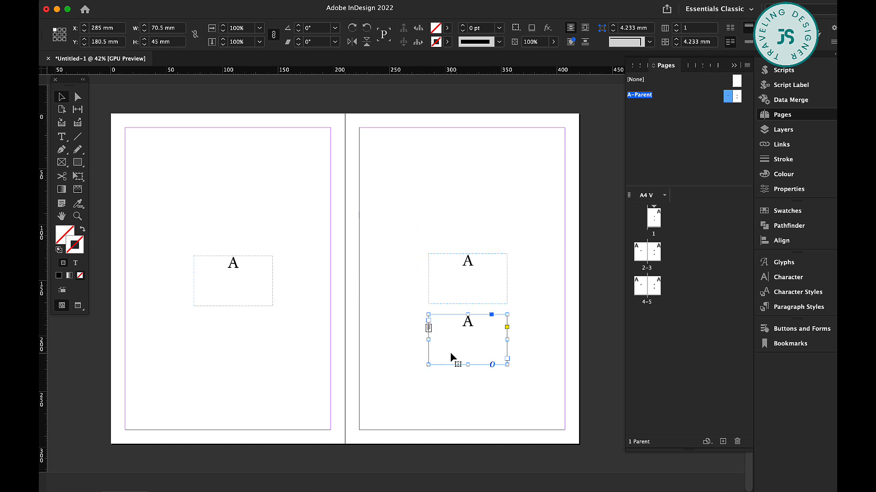
pyautogui.press('Delete')
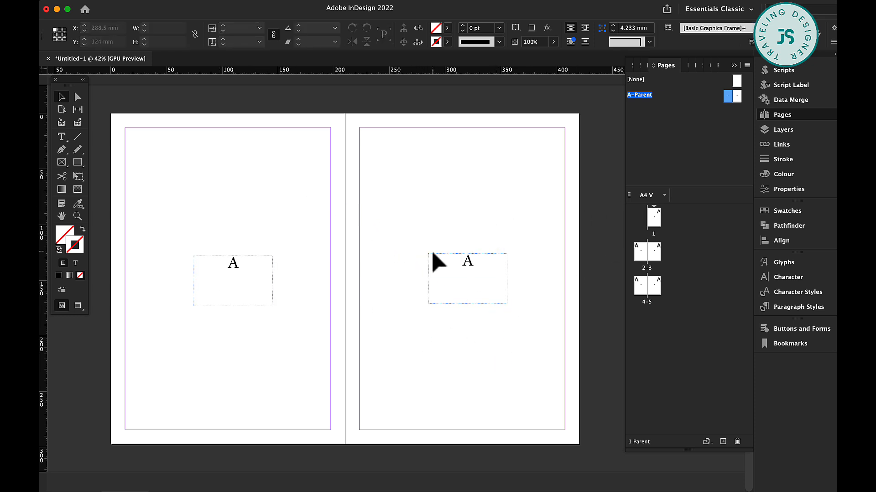
# Step: Go to document page 1 and examine the automatic page numbers on all pages through page 5
pyautogui.doubleClick(654, 218)
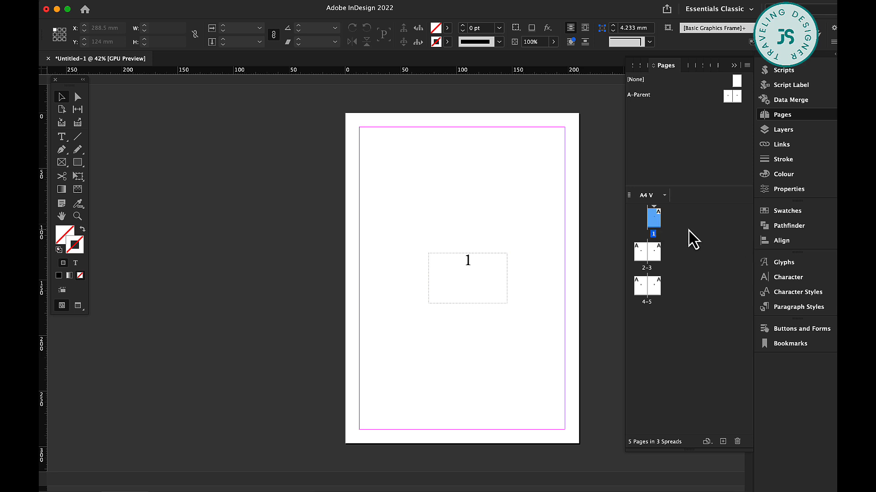
pyautogui.scroll(-3, 473, 269)
pyautogui.scroll(-3, 472, 269)
pyautogui.scroll(-8, 470, 274)
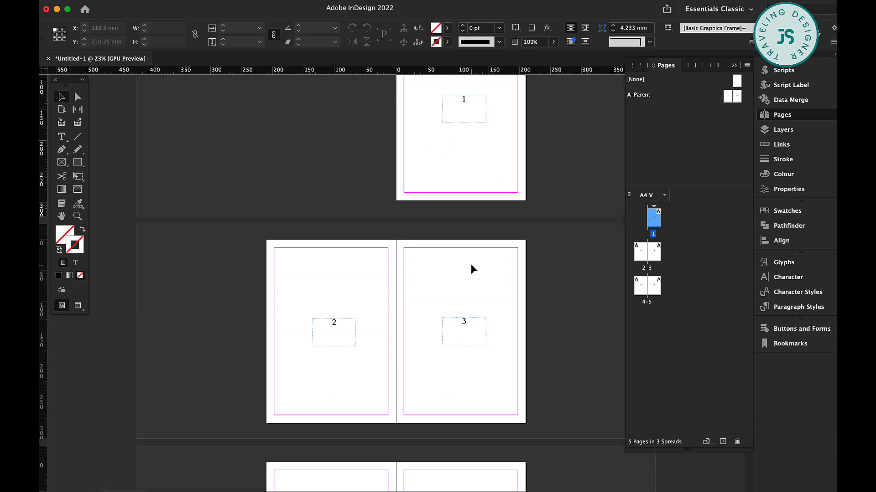
pyautogui.scroll(5, 472, 429)
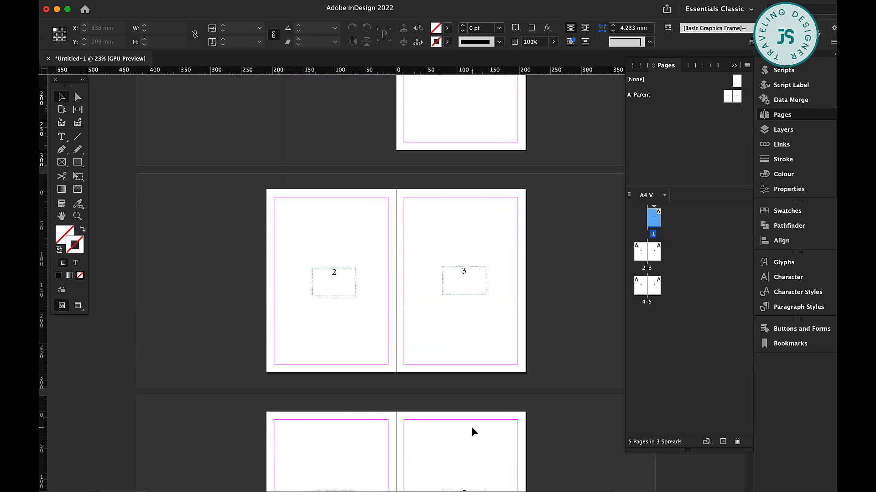
pyautogui.scroll(-5, 472, 430)
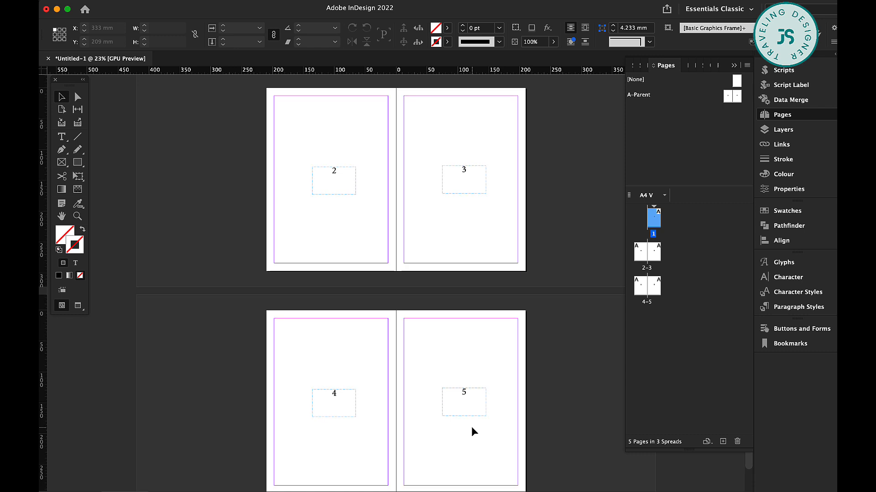
pyautogui.scroll(6, 472, 429)
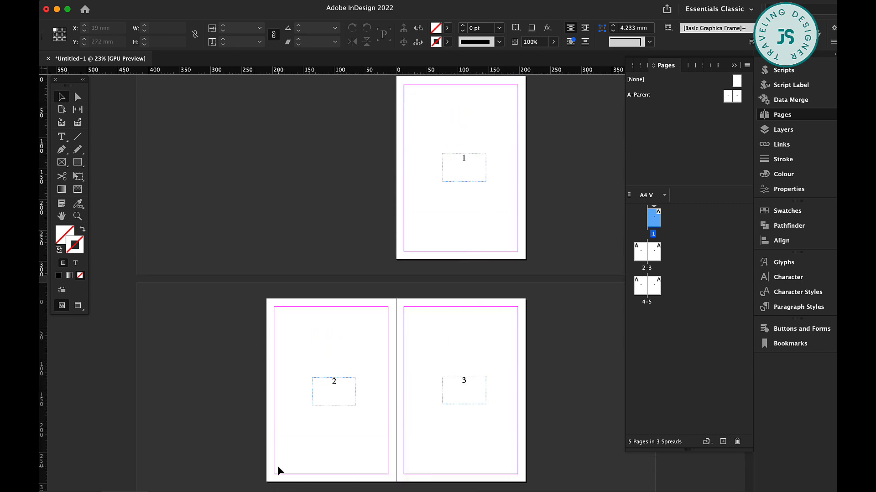
pyautogui.scroll(-4, 446, 310)
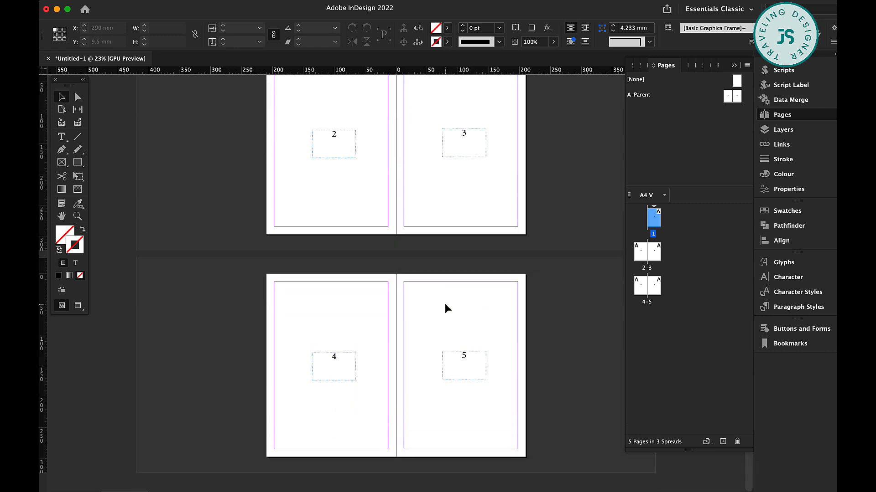
pyautogui.scroll(4, 445, 304)
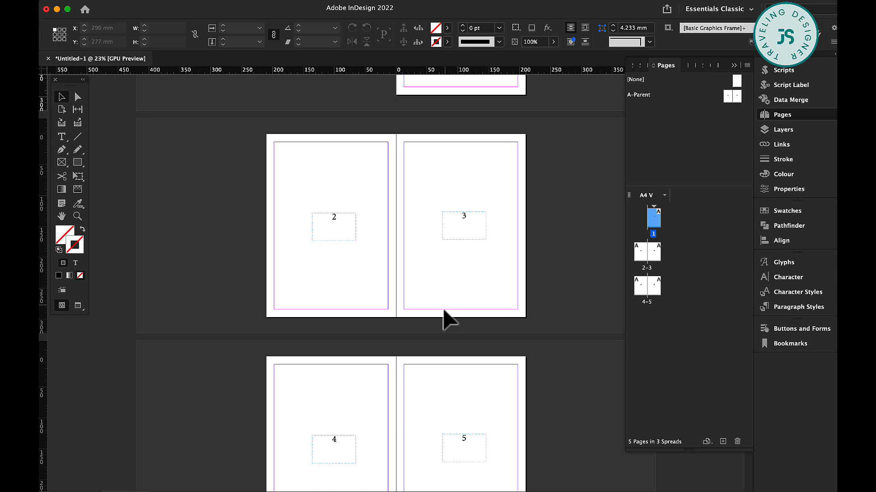
pyautogui.scroll(-1, 445, 312)
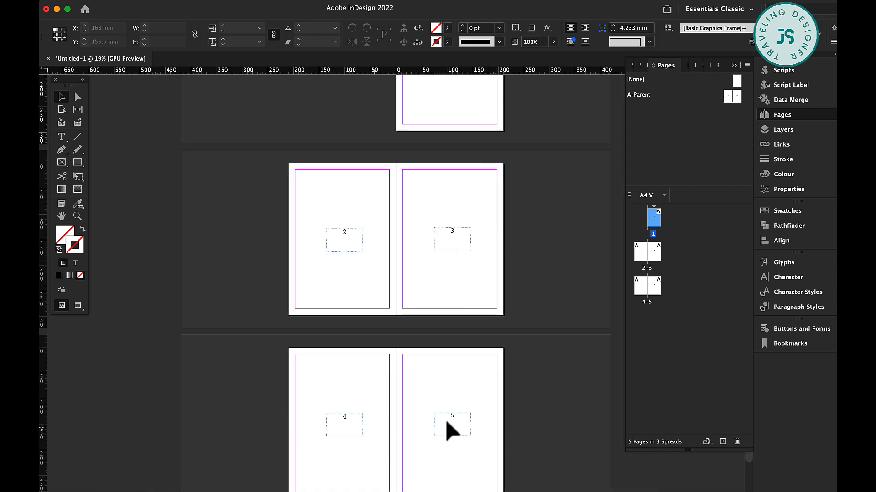
pyautogui.scroll(2, 462, 108)
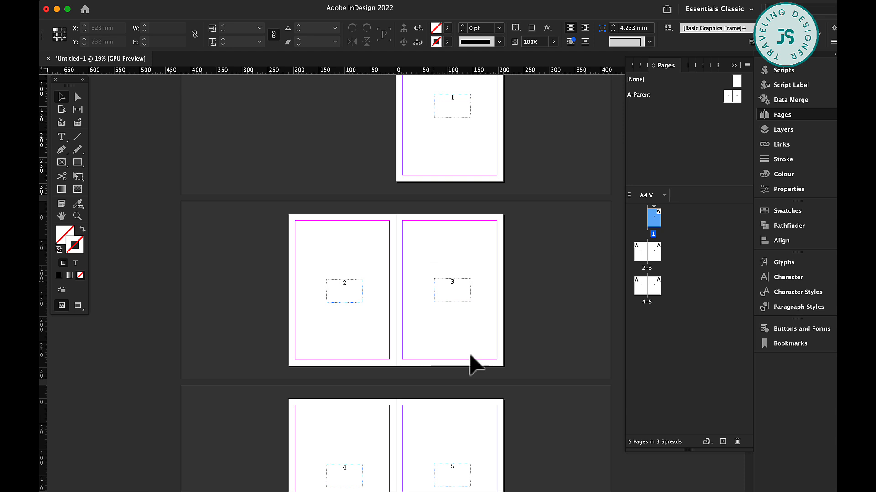
pyautogui.scroll(-2, 470, 362)
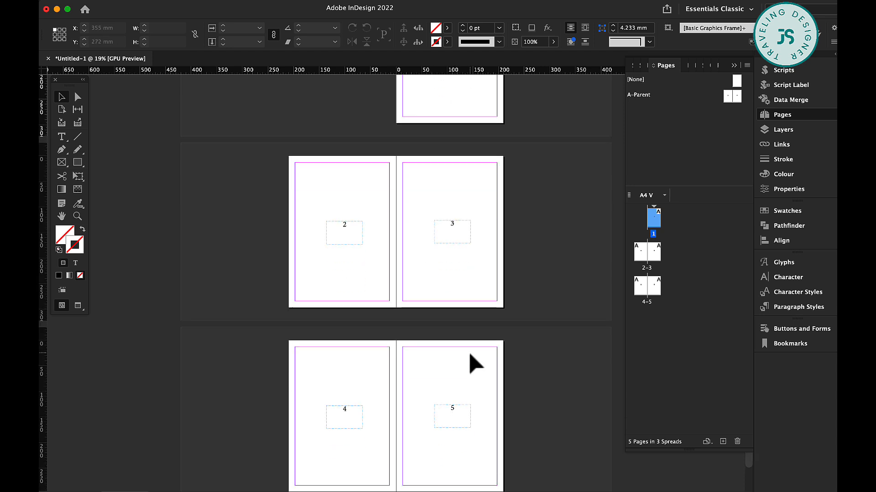
# Step: Try to select the page number frames directly on the document pages
pyautogui.click(452, 217)
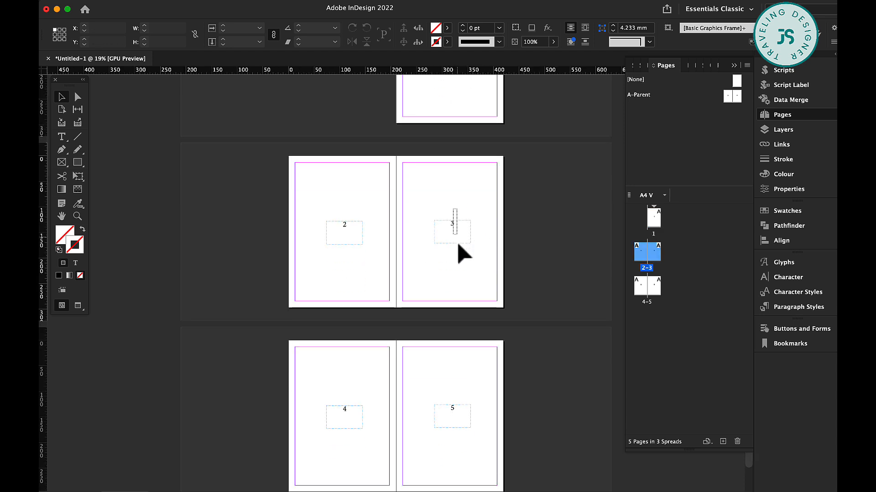
pyautogui.click(352, 417)
pyautogui.scroll(5, 447, 313)
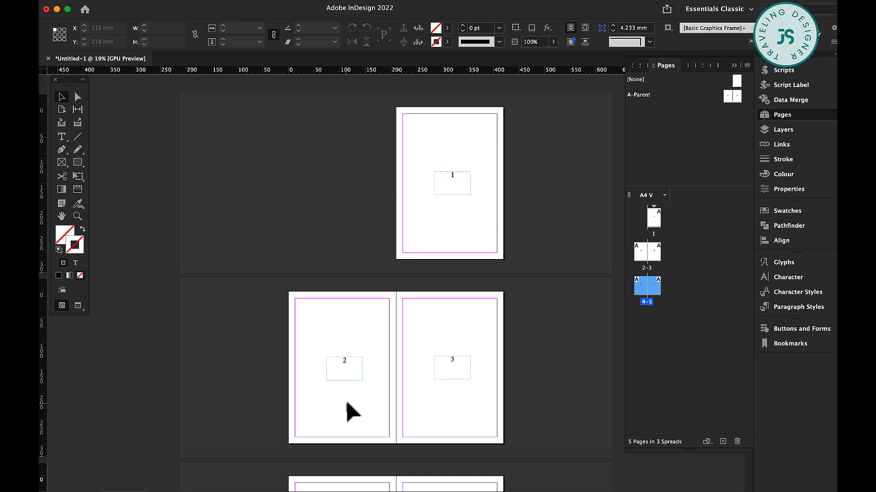
pyautogui.click(461, 197)
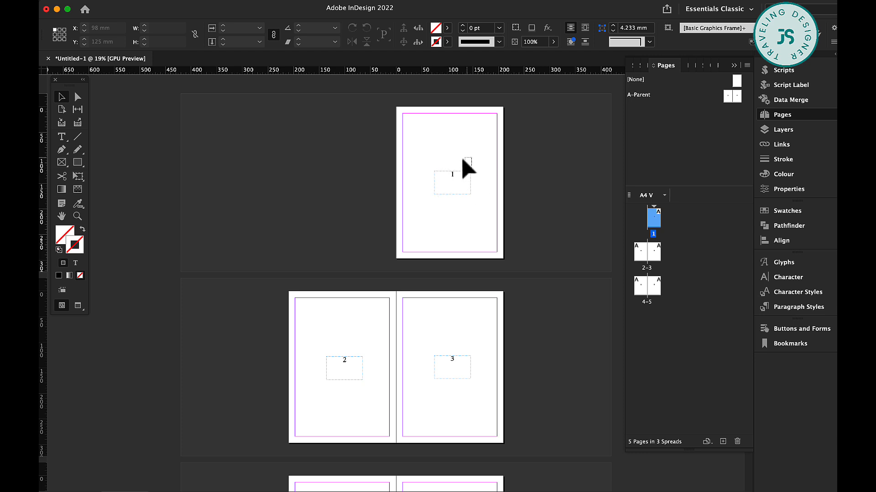
pyautogui.moveTo(350, 401); pyautogui.dragTo(372, 443)
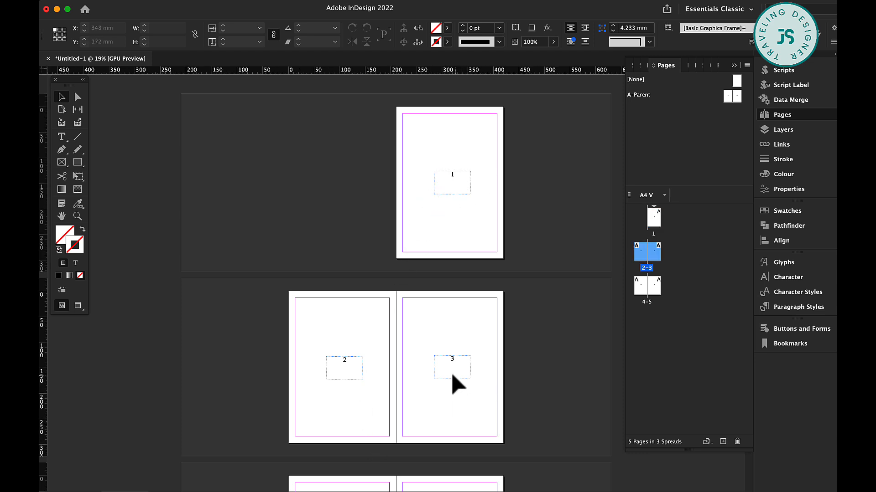
pyautogui.moveTo(447, 180); pyautogui.dragTo(346, 371)
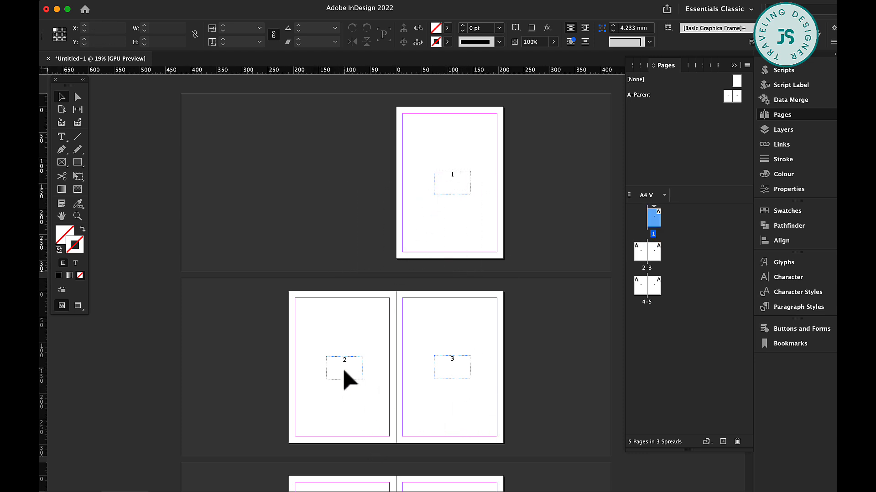
# Step: Return to the A-Parent spread and select the page number frames on both of its pages
pyautogui.click(726, 98)
pyautogui.doubleClick(725, 100)
pyautogui.click(348, 287)
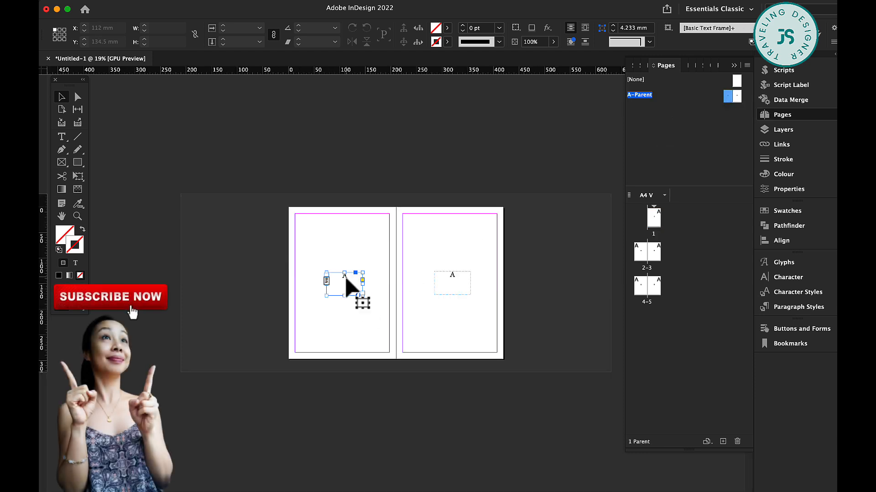
pyautogui.click(453, 281)
pyautogui.click(339, 290)
pyautogui.moveTo(473, 306); pyautogui.dragTo(233, 271)
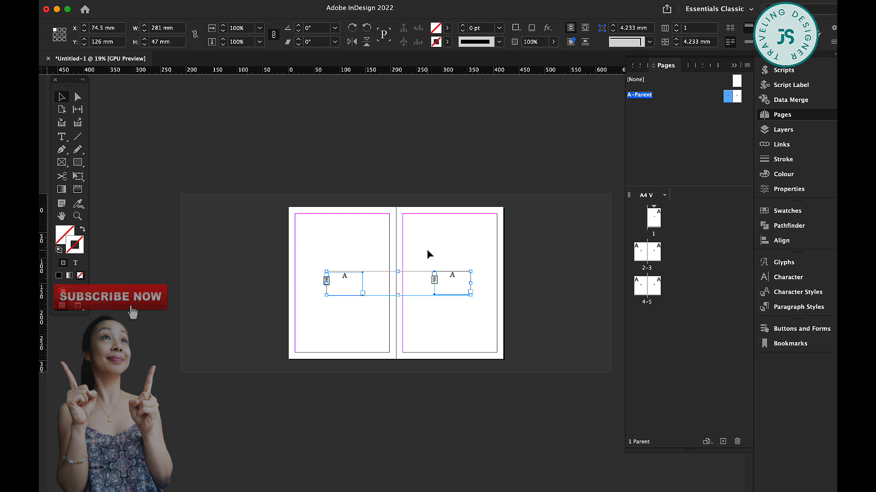
# Step: Override all parent page items on document pages 1 and 2
pyautogui.doubleClick(654, 223)
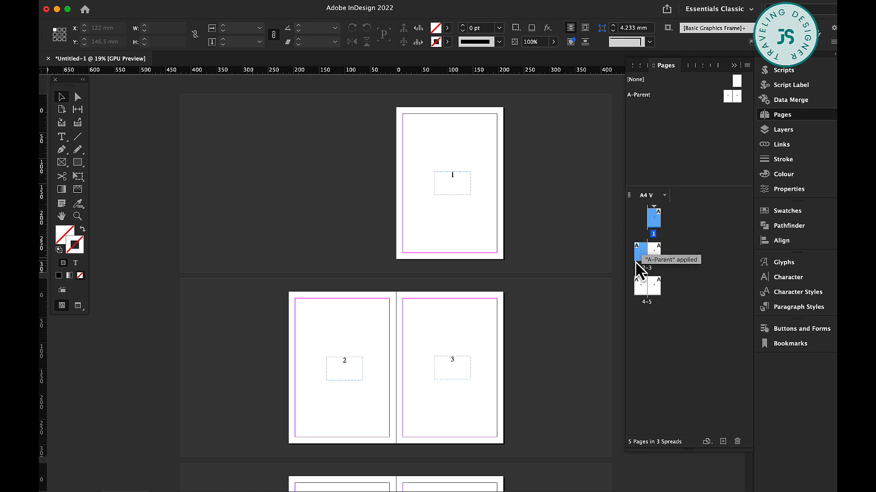
pyautogui.rightClick(657, 218)
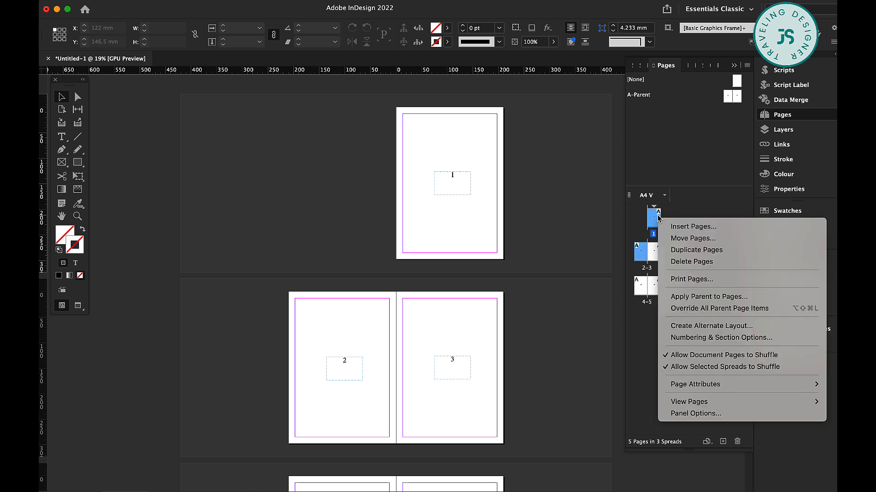
pyautogui.click(699, 310)
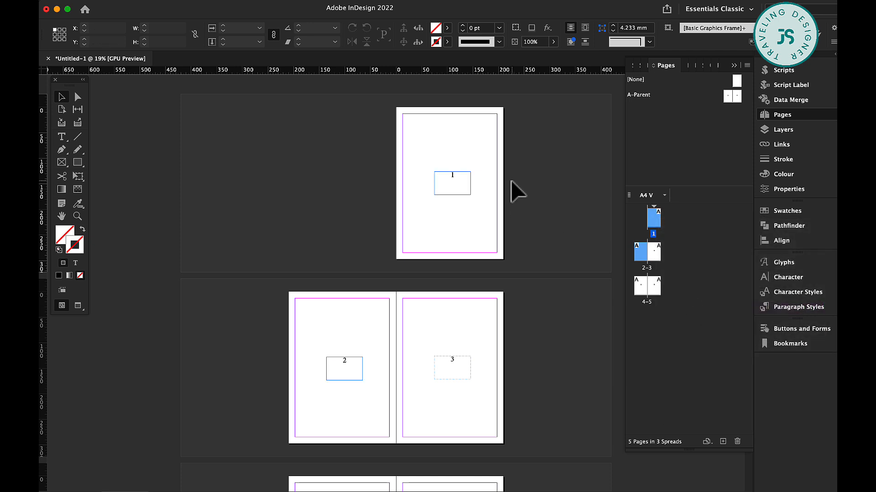
# Step: Delete the overridden page number frames from document pages 2 and 1
pyautogui.click(461, 184)
pyautogui.click(355, 366)
pyautogui.click(454, 182)
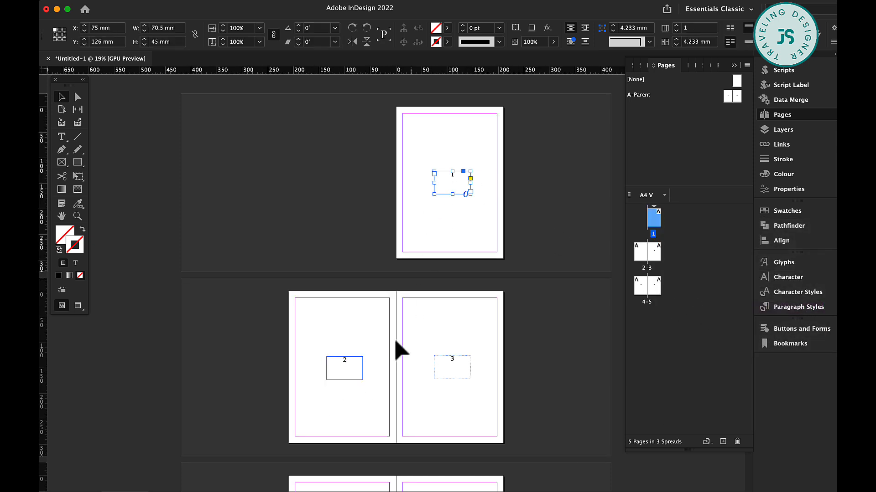
pyautogui.click(354, 374)
pyautogui.press('BackSpace')
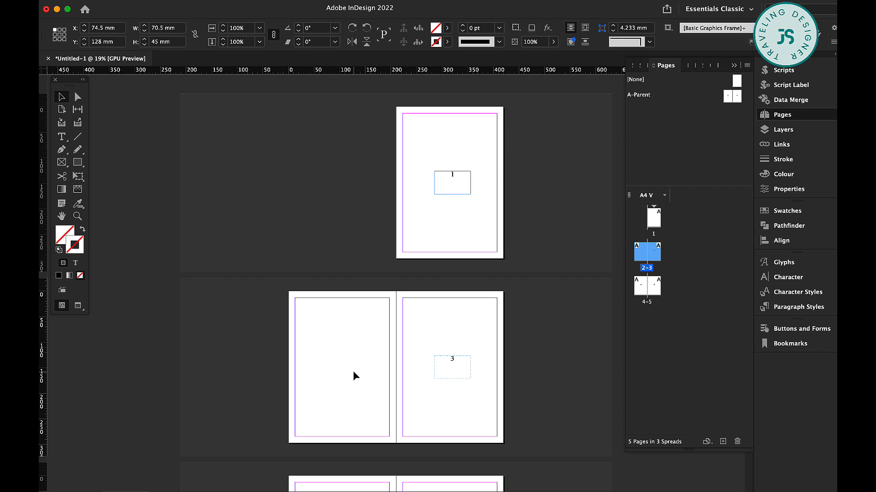
pyautogui.click(465, 193)
pyautogui.press('BackSpace')
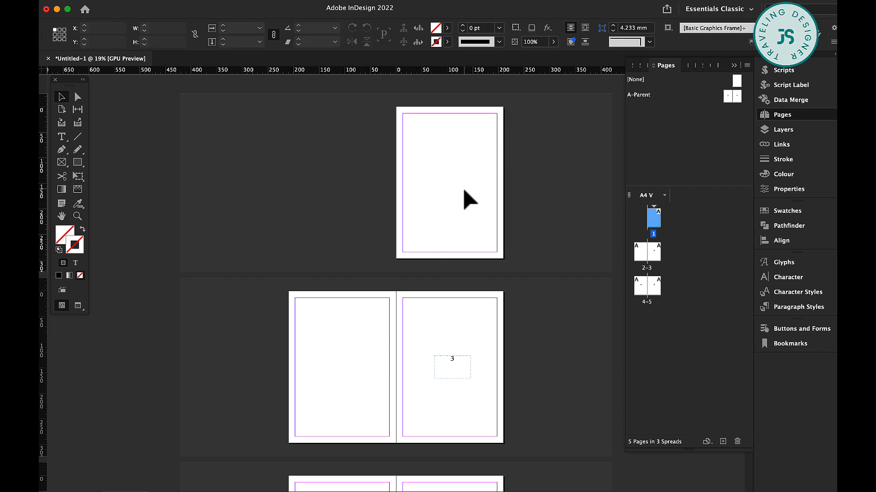
# Step: Start a new section on document page 3 with page numbering starting at 1, accepting the duplicate page numbers
pyautogui.scroll(-5, 473, 332)
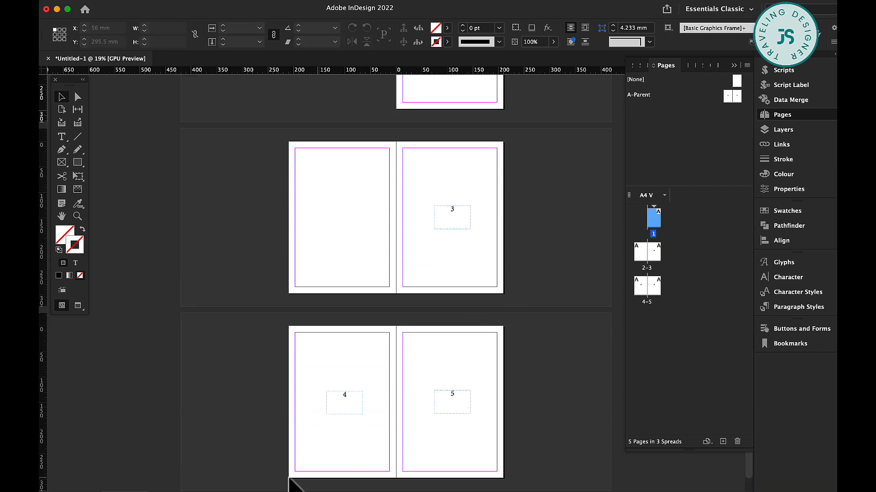
pyautogui.click(459, 246)
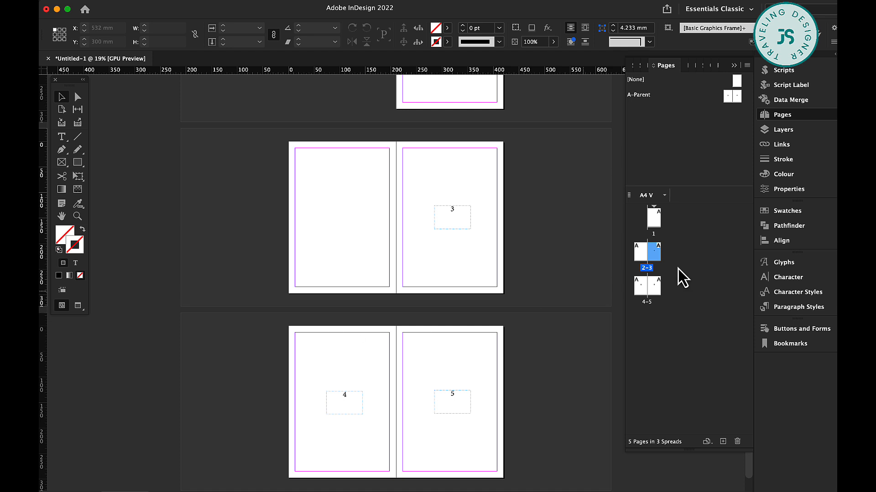
pyautogui.rightClick(655, 255)
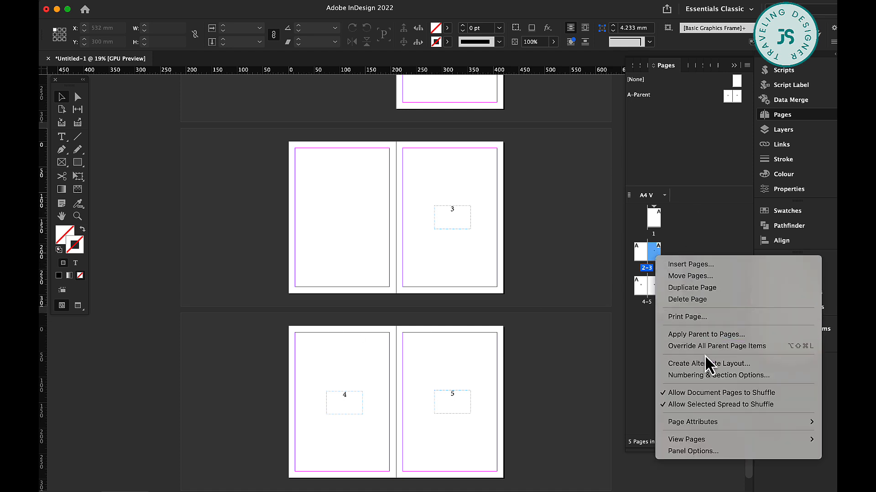
pyautogui.click(734, 378)
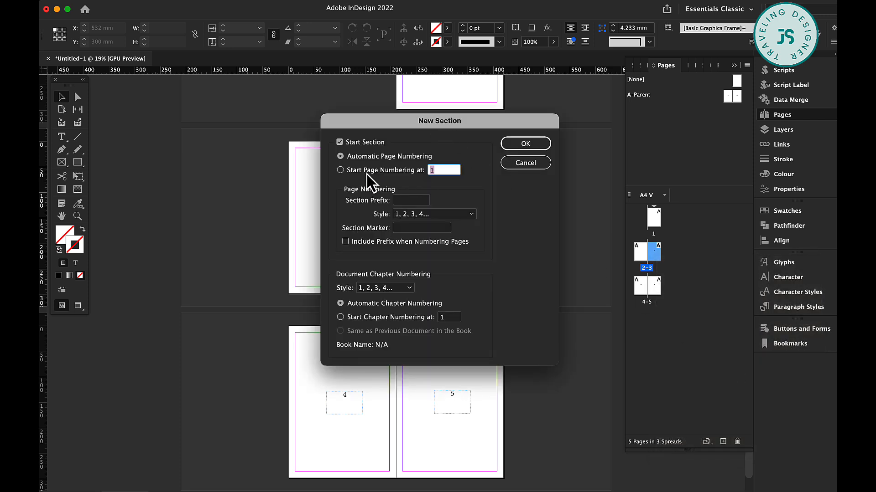
pyautogui.click(363, 173)
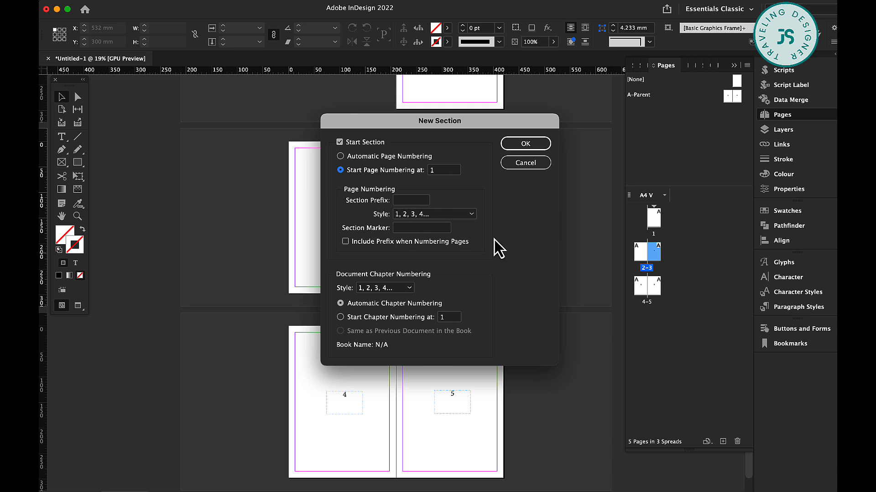
pyautogui.click(543, 154)
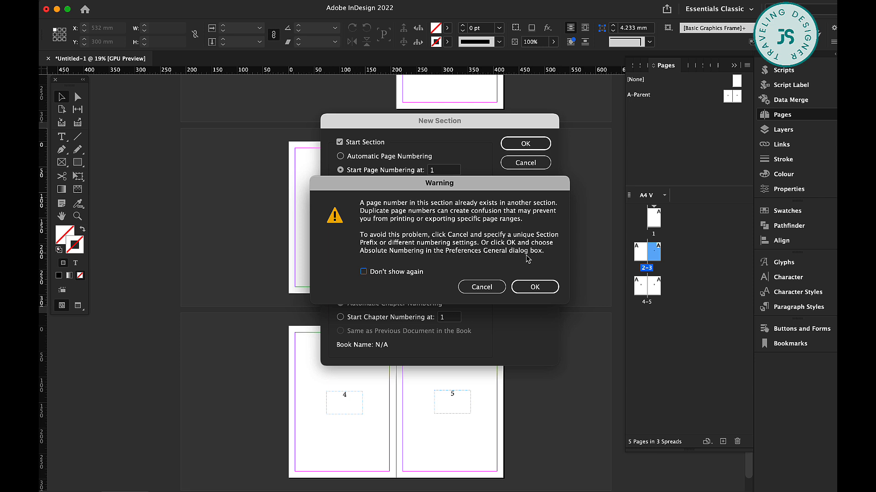
pyautogui.click(539, 291)
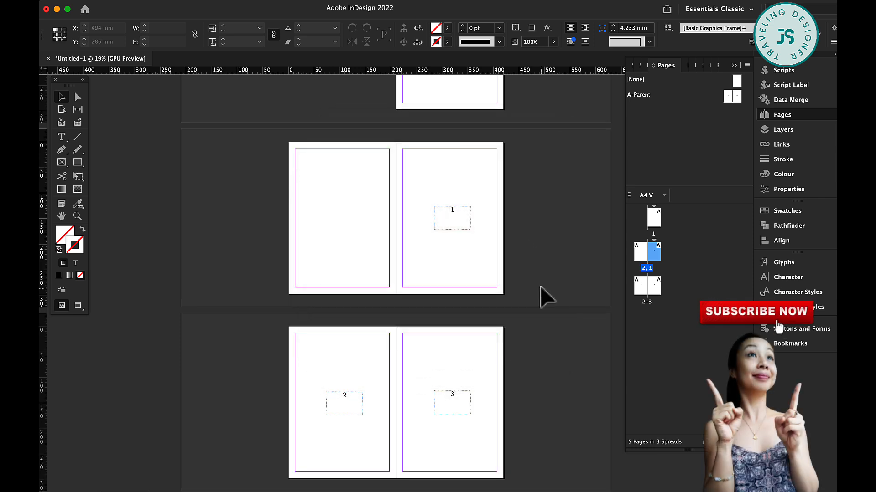
# Step: Add two pages based on A-Parent after the last page of the document
pyautogui.scroll(4, 456, 211)
pyautogui.scroll(-5, 457, 210)
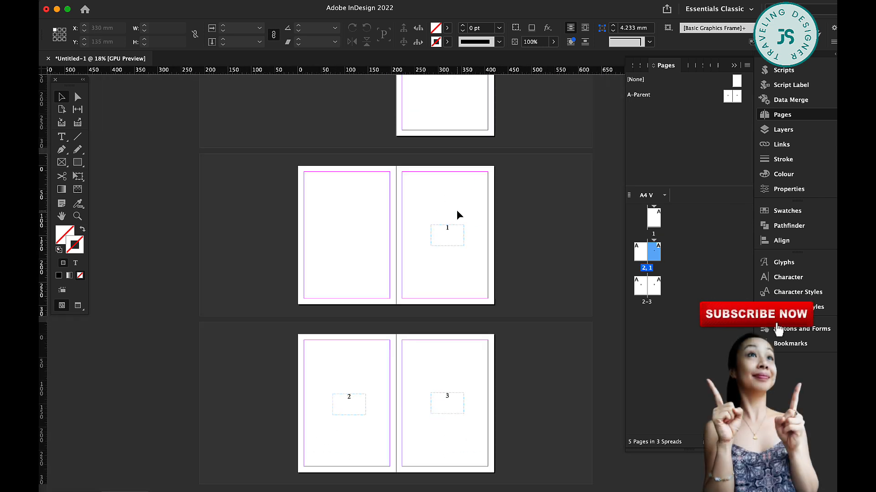
pyautogui.scroll(2, 339, 418)
pyautogui.scroll(2, 502, 248)
pyautogui.scroll(-3, 503, 250)
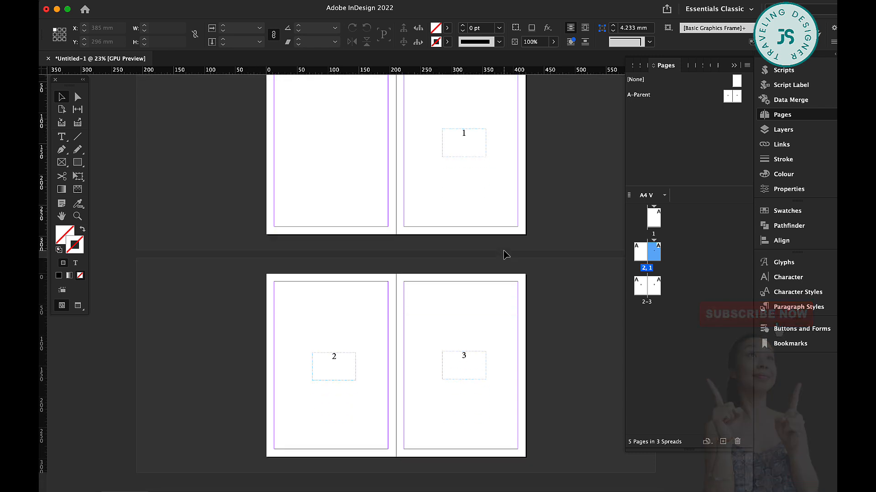
pyautogui.click(655, 293)
pyautogui.click(723, 441)
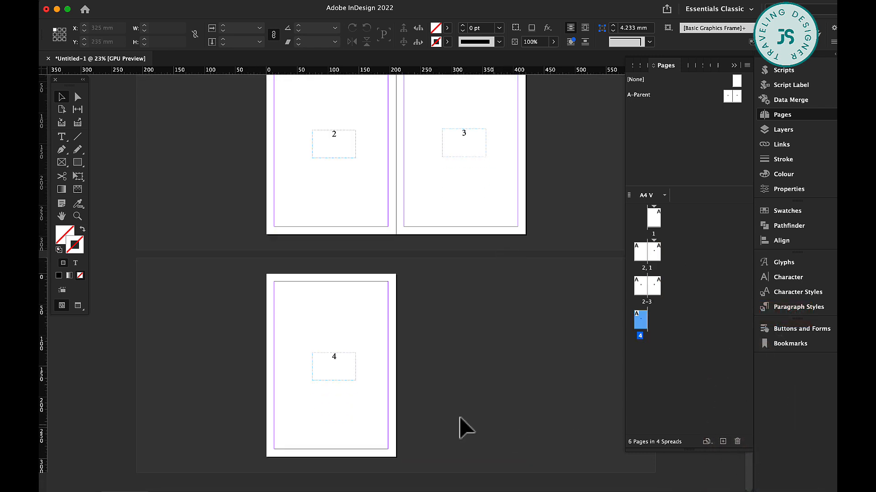
pyautogui.click(723, 441)
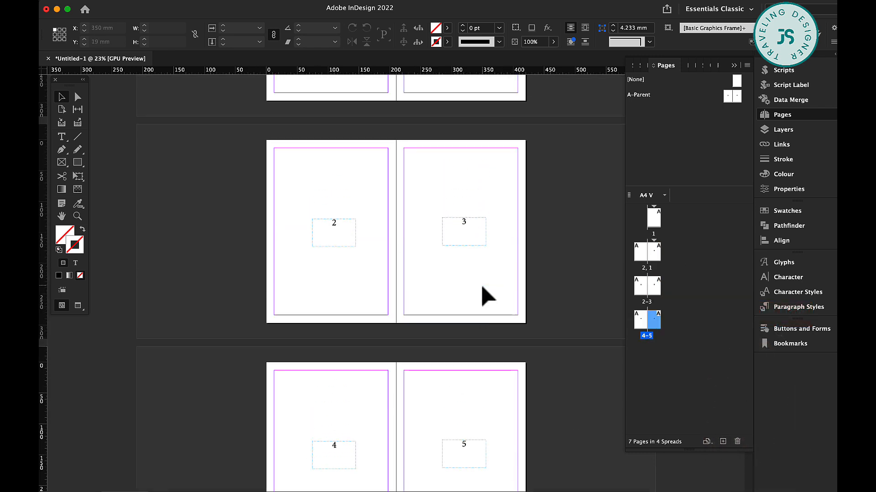
# Step: Examine the page numbering across the spreads, from the added pages back to the first page
pyautogui.scroll(4, 481, 287)
pyautogui.scroll(-4, 481, 286)
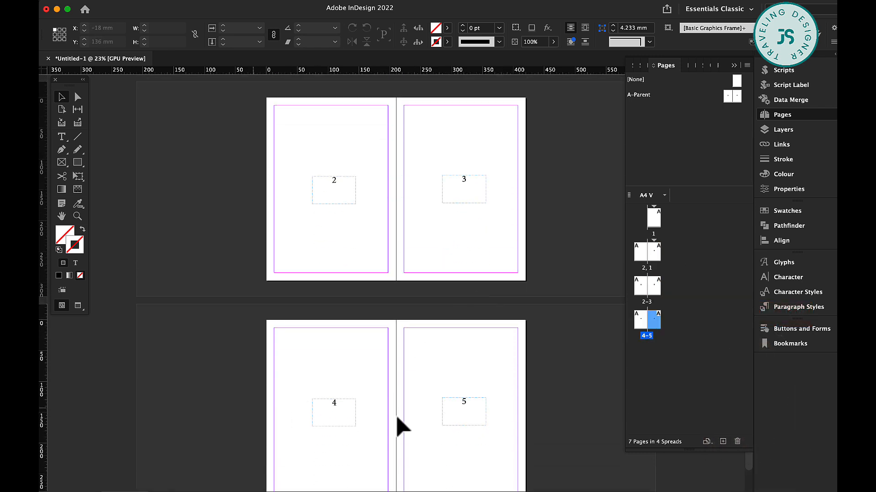
pyautogui.scroll(8, 514, 266)
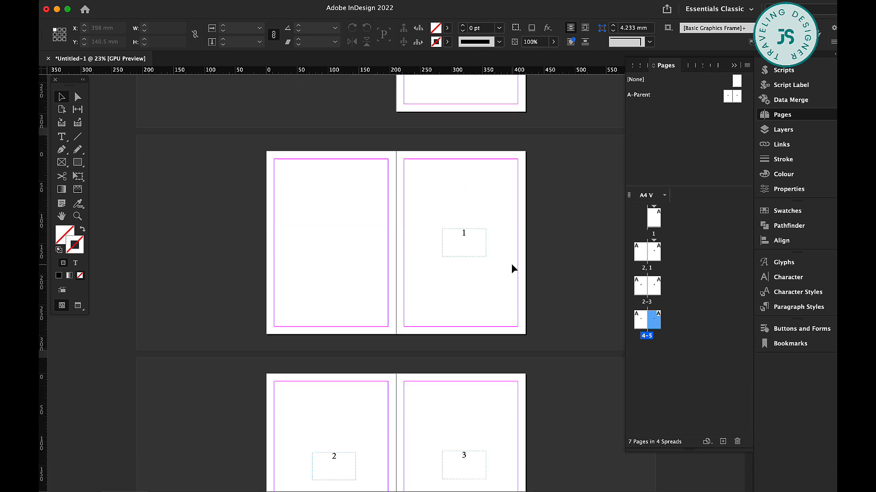
pyautogui.scroll(3, 512, 268)
pyautogui.scroll(-2, 512, 268)
pyautogui.scroll(1, 512, 268)
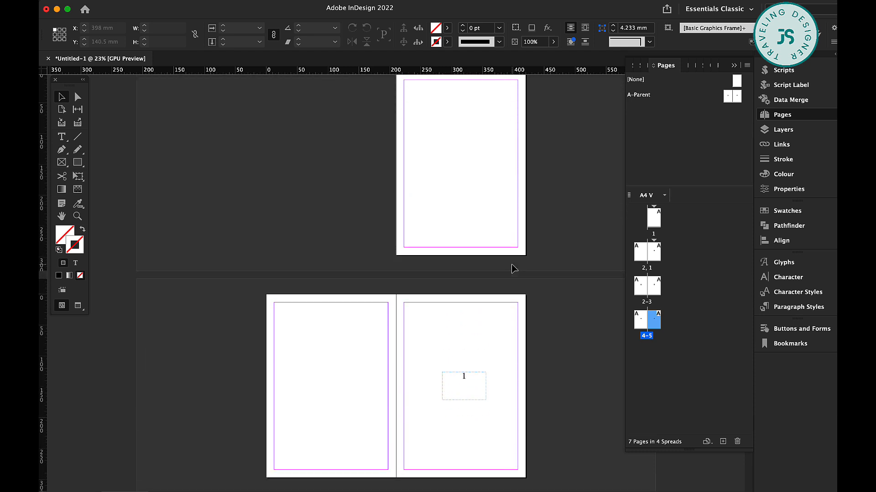